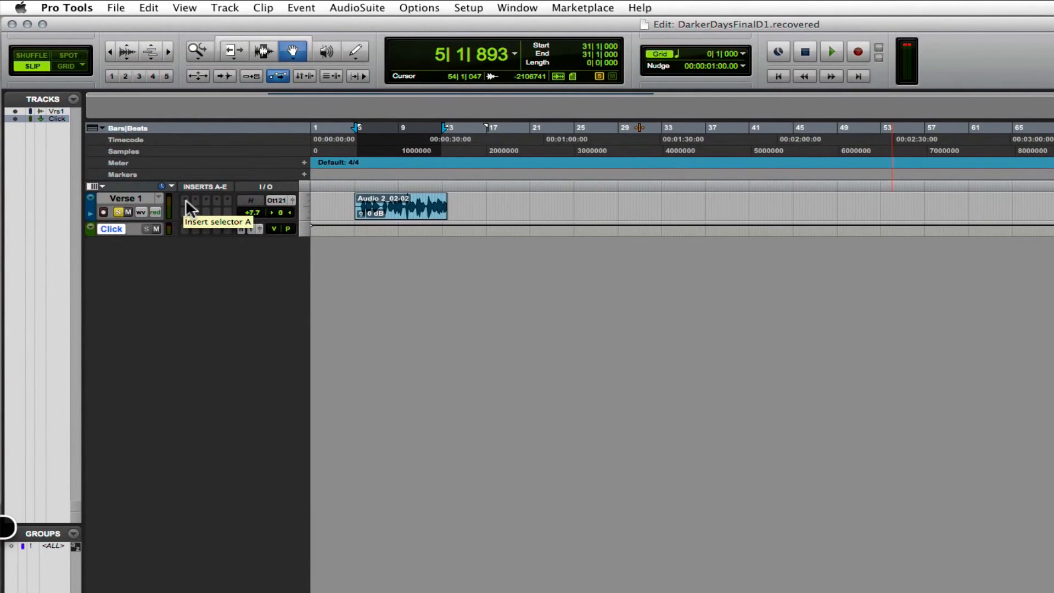
Insert the EQ3 7-Band (mono) plug-in on the first insert of the Verse 1 track.
click(186, 201)
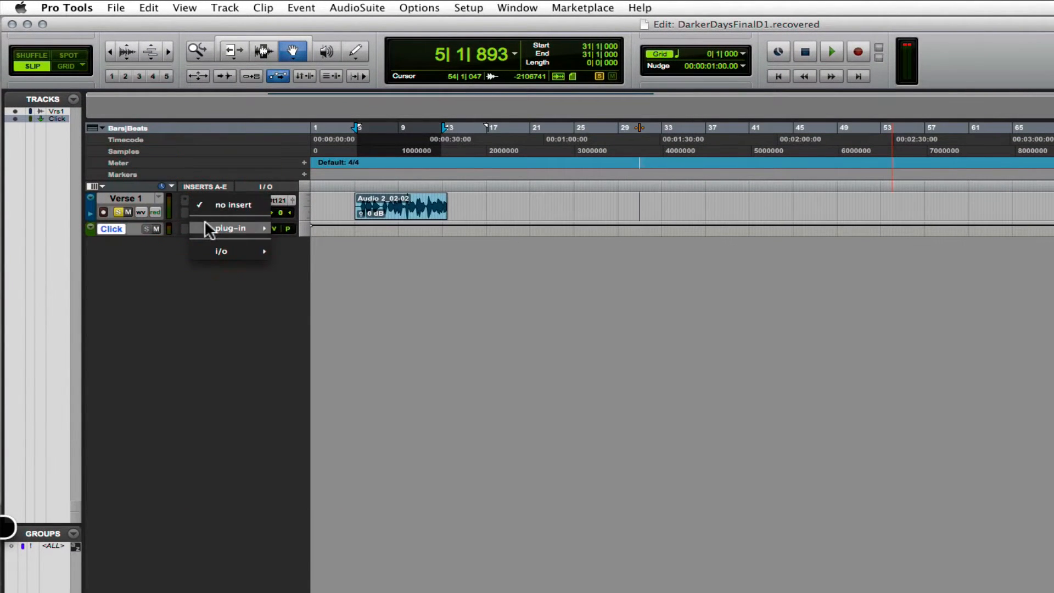
mouse_move(222, 228)
mouse_move(302, 227)
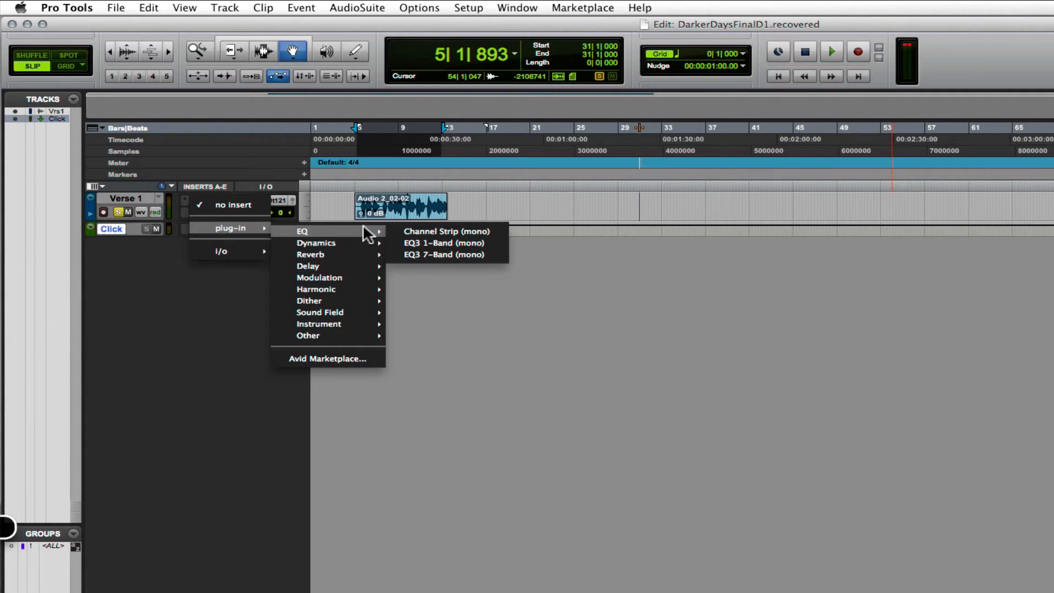
click(427, 255)
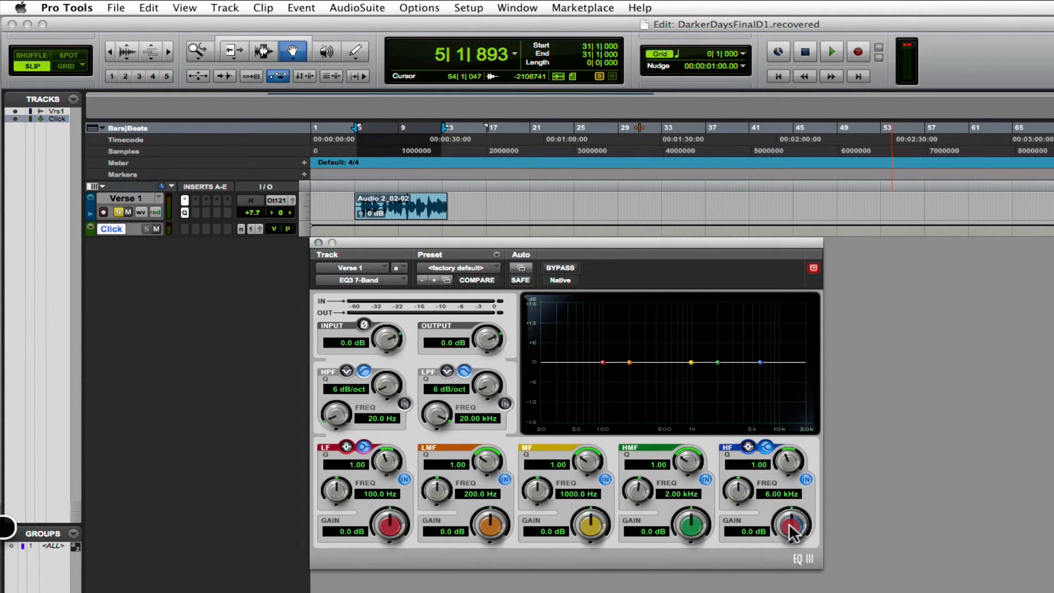
Set the EQ's HF shelf band to -1.0 dB gain at 6.85 kHz with a Q of 1.79.
mouse_move(790, 525)
mouse_down()
mouse_move(790, 514)
mouse_move(787, 540)
mouse_up()
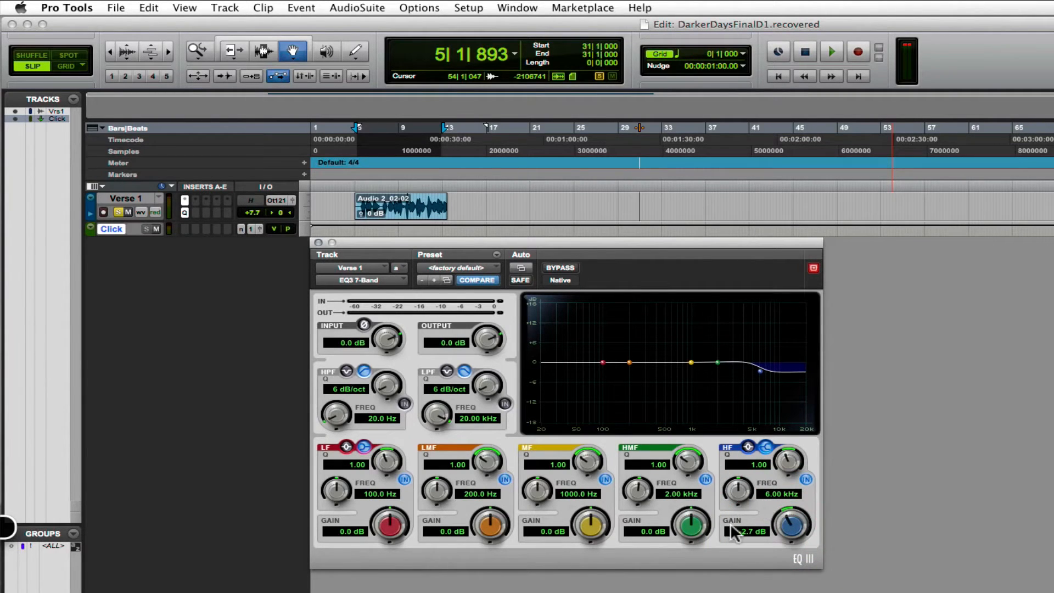
drag(740, 494, 742, 480)
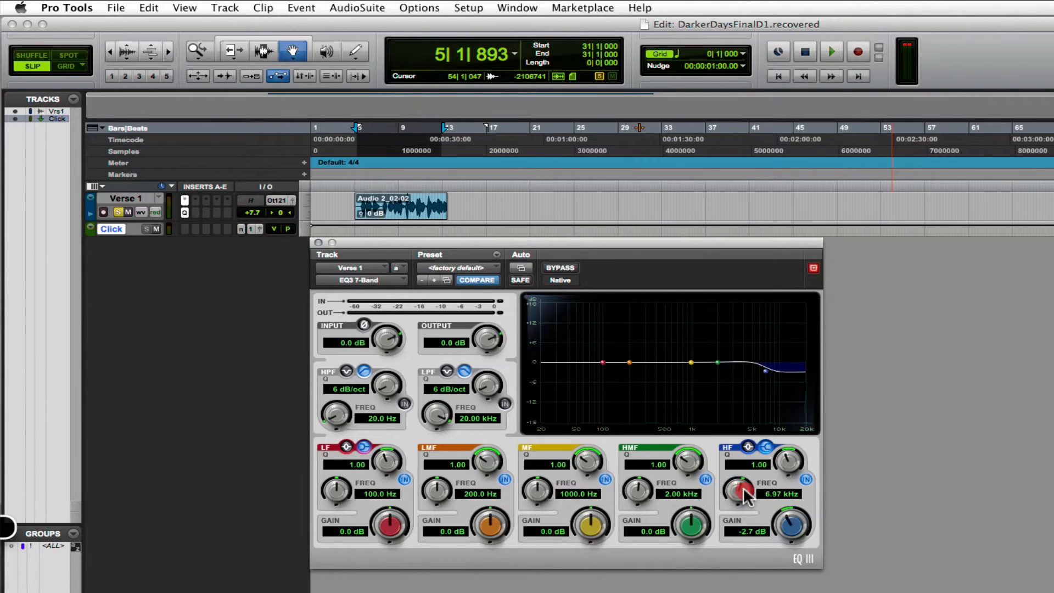
drag(796, 526, 799, 522)
mouse_move(740, 497)
mouse_down()
mouse_move(739, 538)
mouse_move(741, 492)
mouse_up()
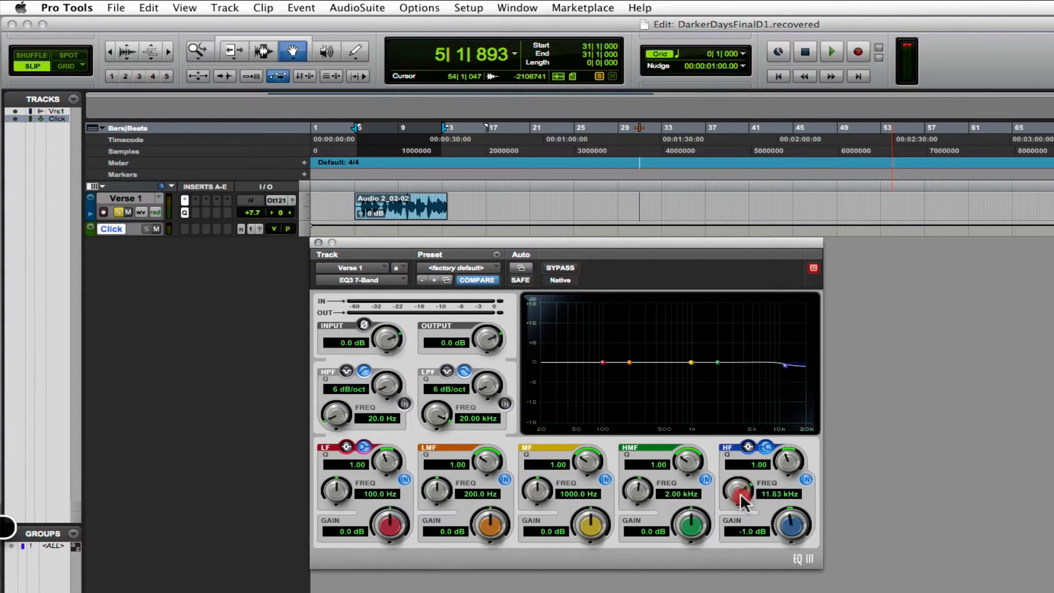
drag(791, 465, 796, 434)
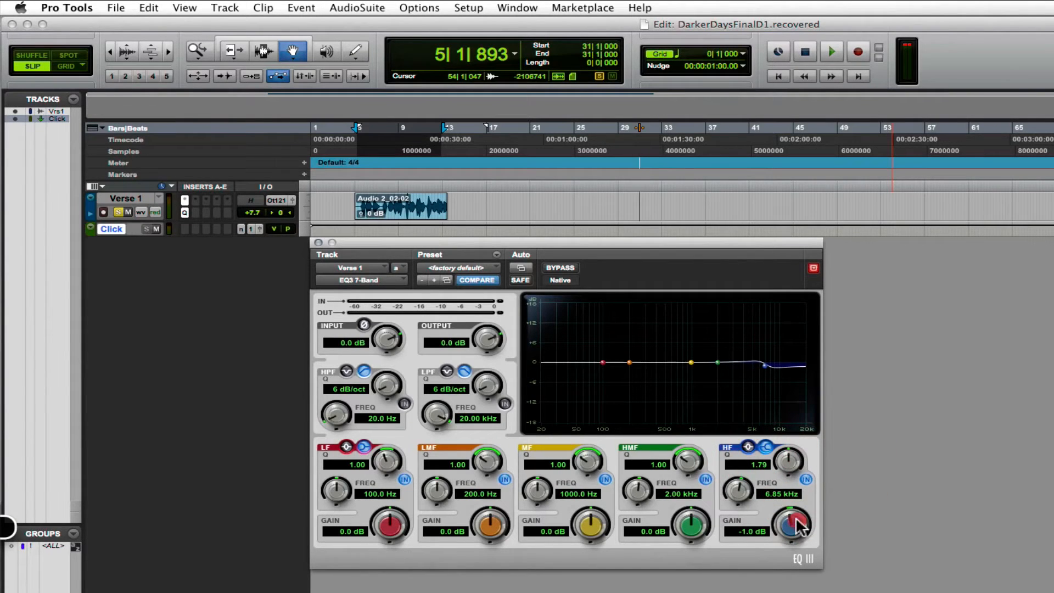
Sweep the HF shelf's gain up to 10.5 dB, set its Q to 1.50, and bring the gain down to 0.4 dB.
mouse_move(798, 527)
mouse_down()
mouse_move(802, 467)
mouse_move(782, 465)
mouse_move(772, 521)
mouse_move(789, 440)
mouse_move(774, 522)
mouse_up()
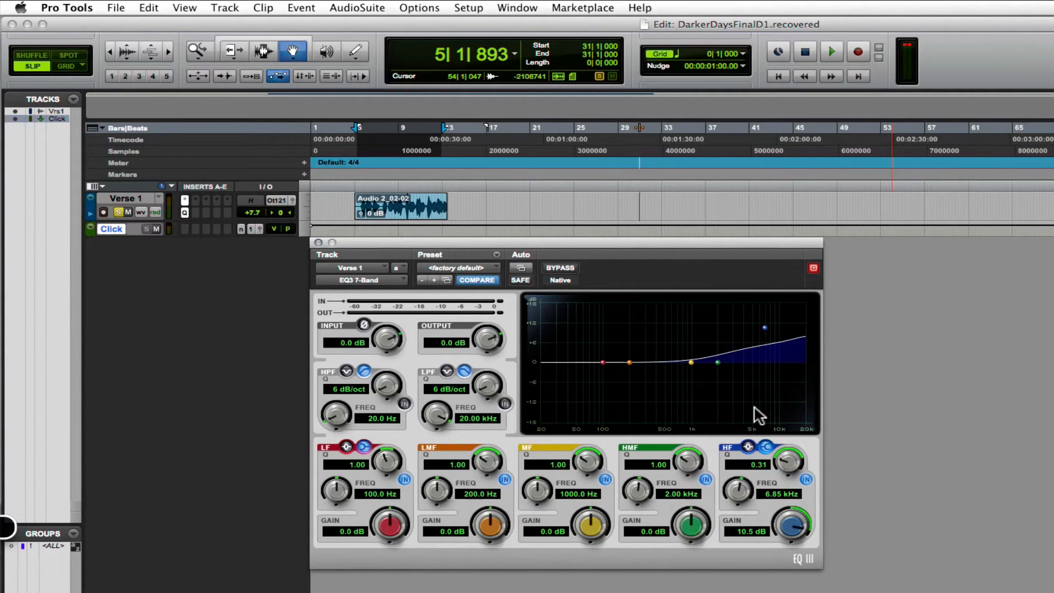
drag(792, 474, 793, 407)
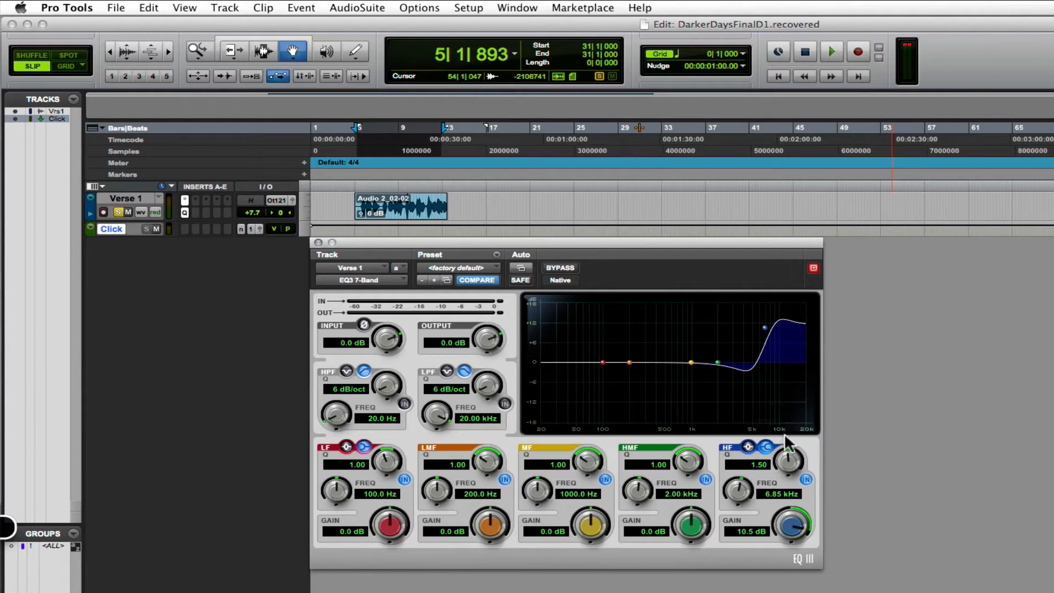
drag(792, 523, 790, 565)
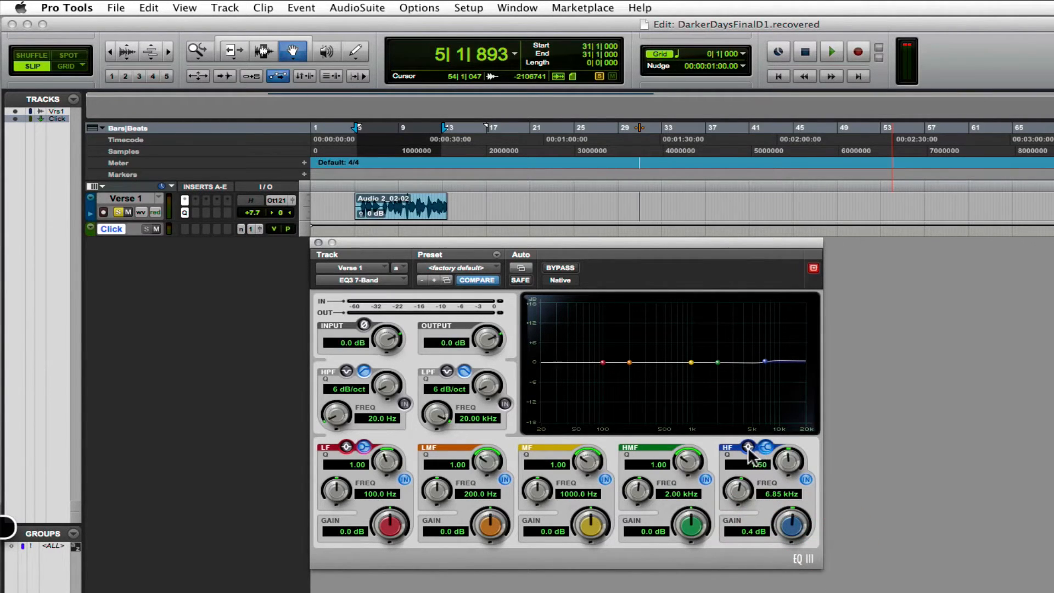
Switch the HF band from shelf to peak and adjust it to a Q of 0.33 with -0.1 dB gain.
click(766, 446)
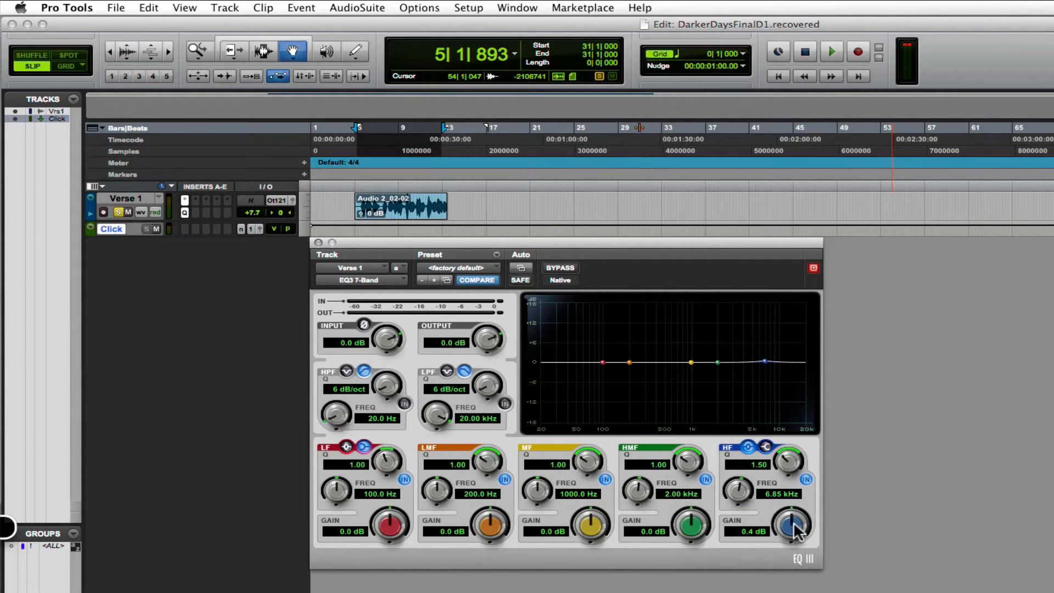
mouse_move(797, 532)
mouse_down()
mouse_move(807, 502)
mouse_move(805, 524)
mouse_move(791, 524)
mouse_up()
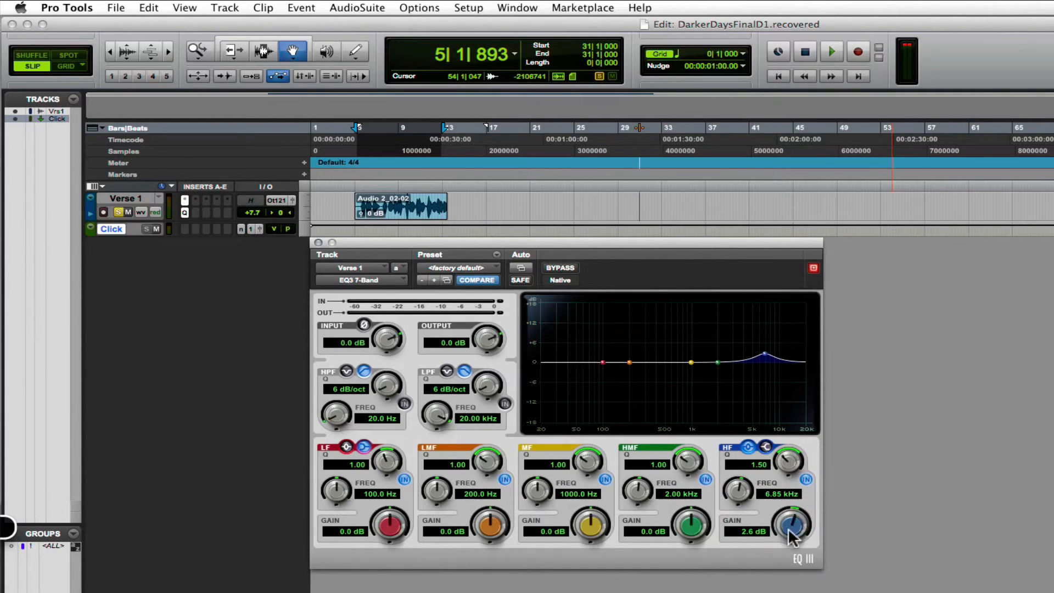
drag(789, 463, 796, 421)
drag(791, 523, 799, 500)
drag(789, 457, 792, 582)
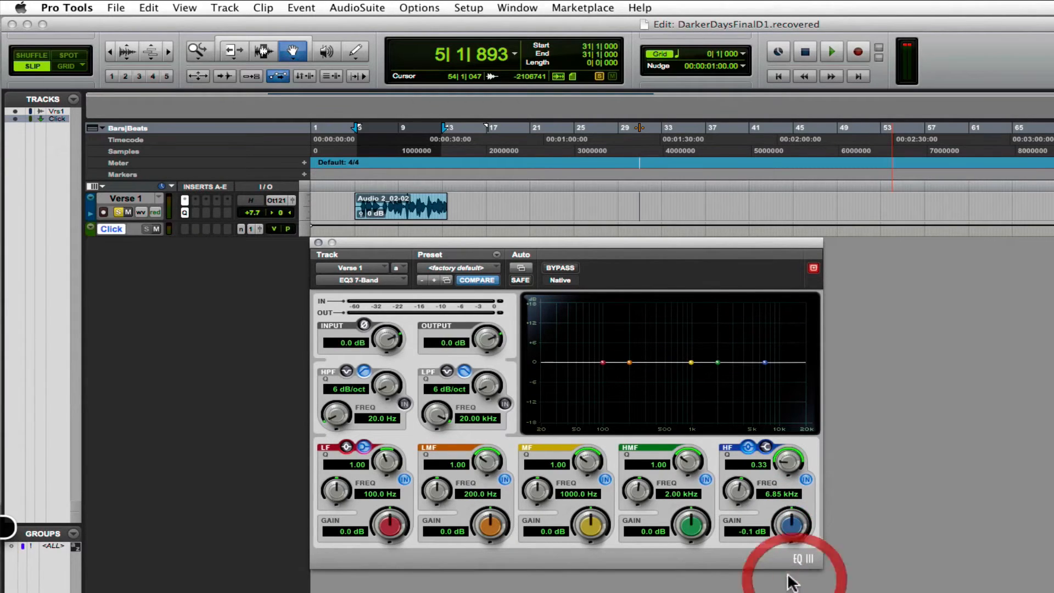
Cut the HMF band to -13.0 dB at 2.00 kHz and narrow it to a Q of 10.00.
mouse_move(691, 530)
mouse_down()
mouse_move(691, 560)
mouse_move(704, 526)
mouse_up()
alt+click(693, 527)
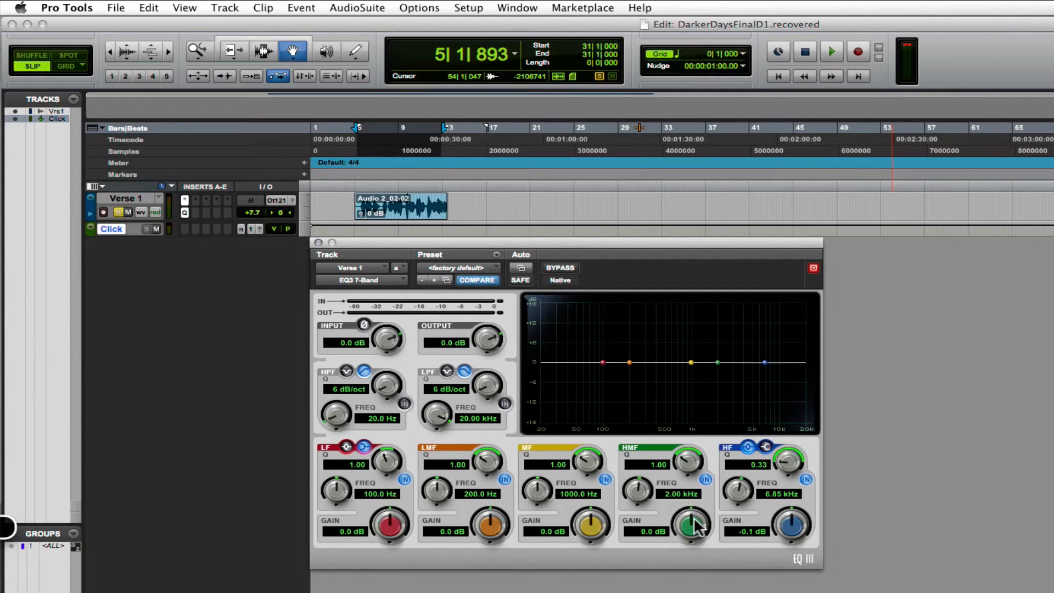
drag(695, 521, 691, 584)
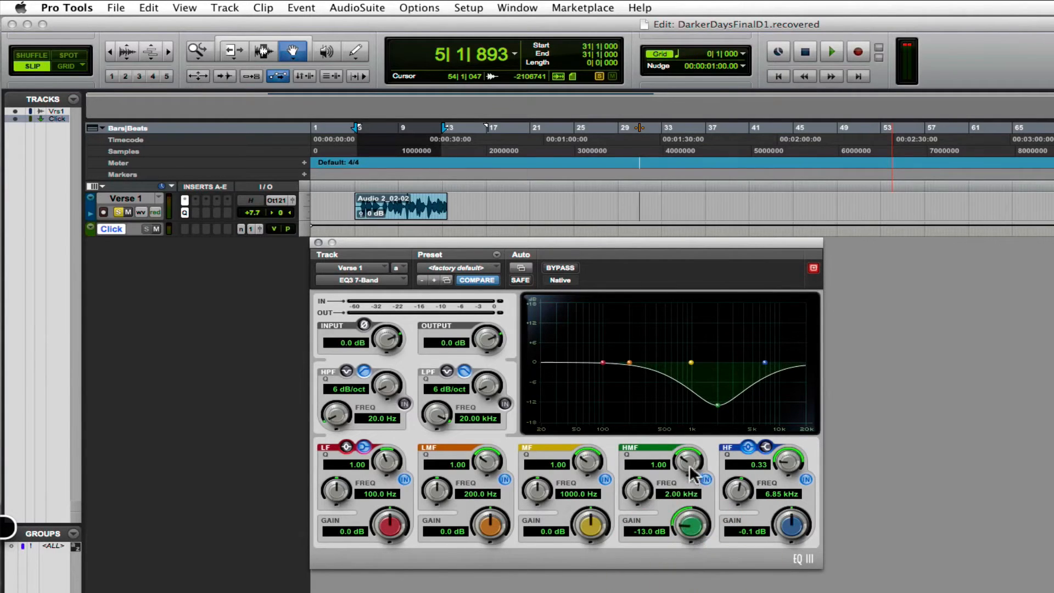
drag(688, 464, 718, 395)
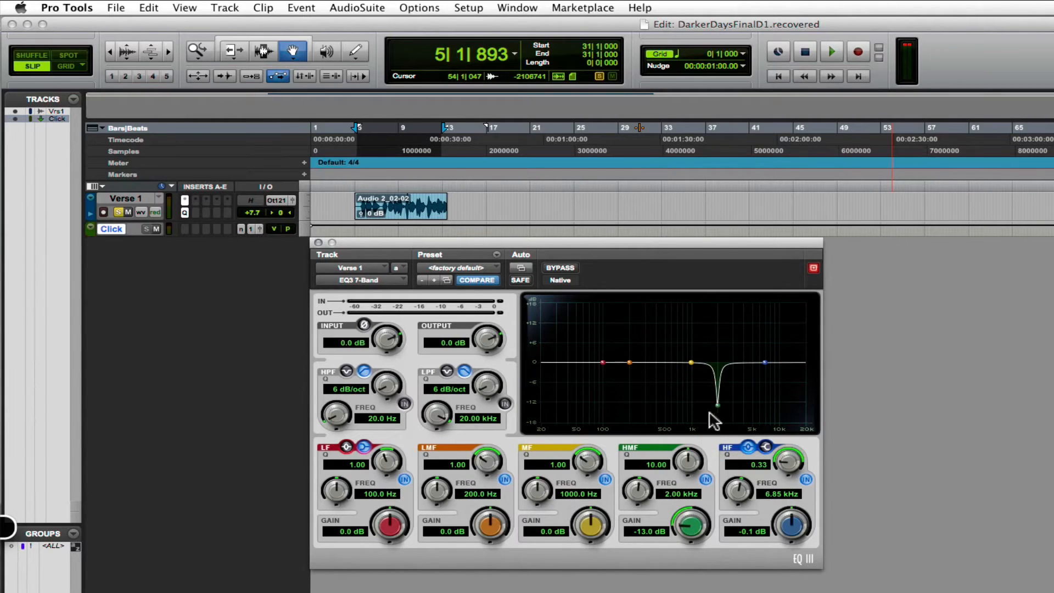
Set the HMF frequency to 2.14 kHz and its gain to -1.2 dB, dismissing the Time Machine backup alert.
mouse_move(694, 528)
mouse_down()
mouse_move(696, 451)
mouse_move(696, 531)
mouse_move(693, 523)
mouse_up()
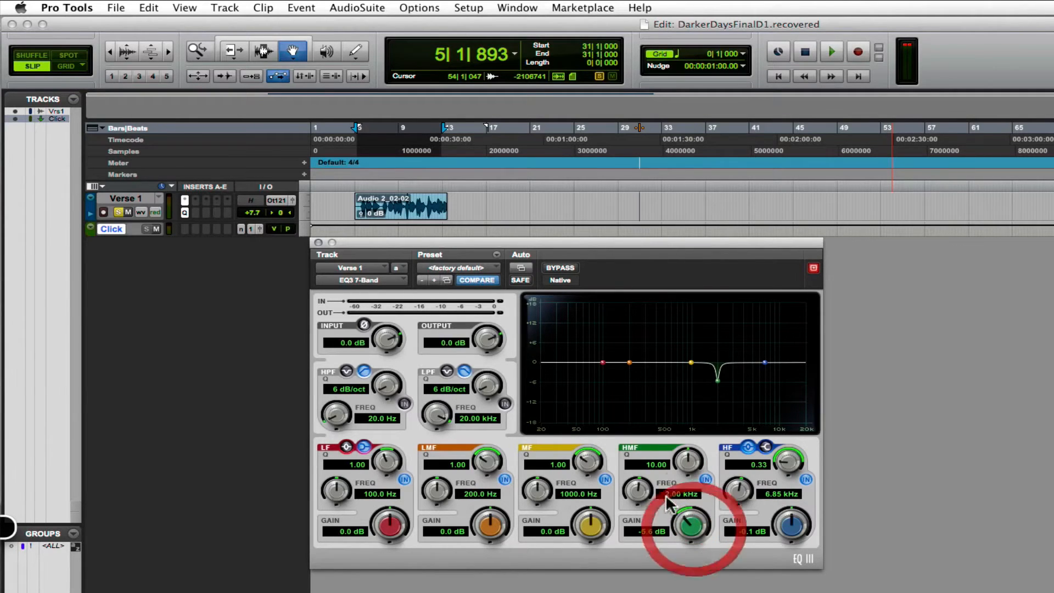
drag(637, 489, 641, 481)
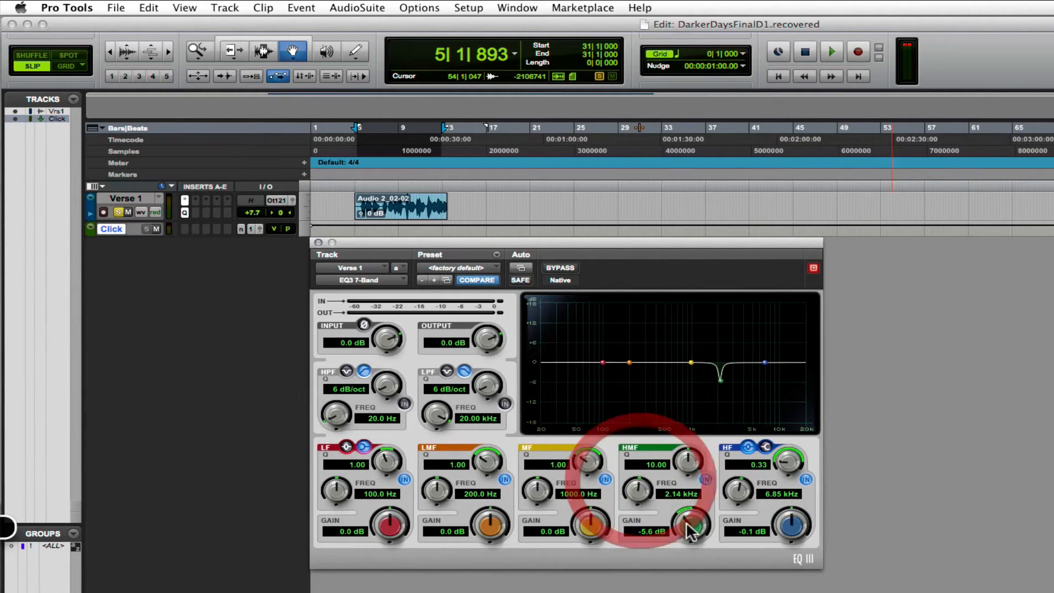
drag(691, 525, 699, 569)
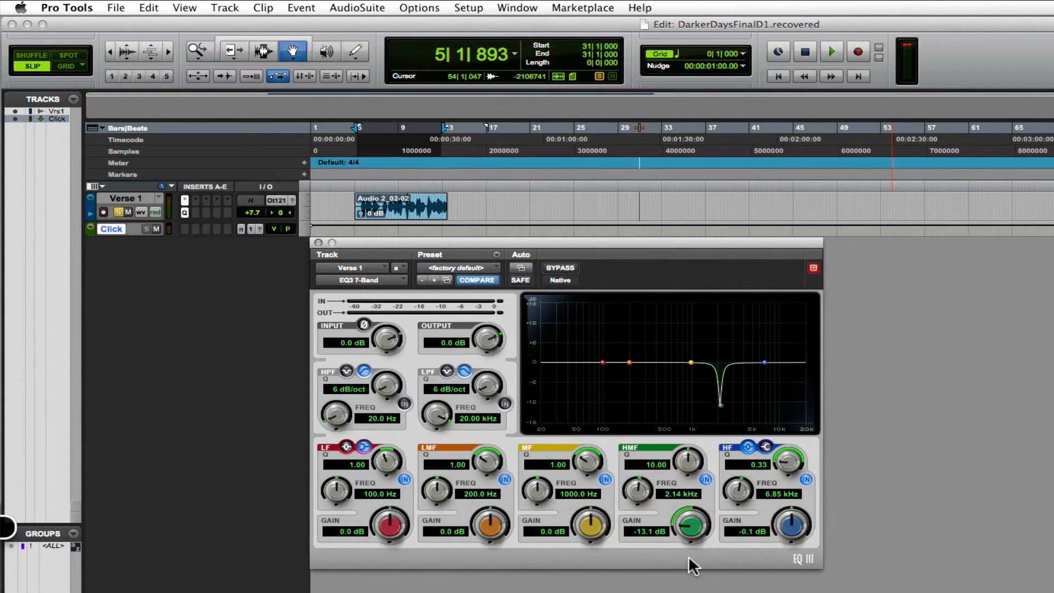
drag(697, 520, 693, 482)
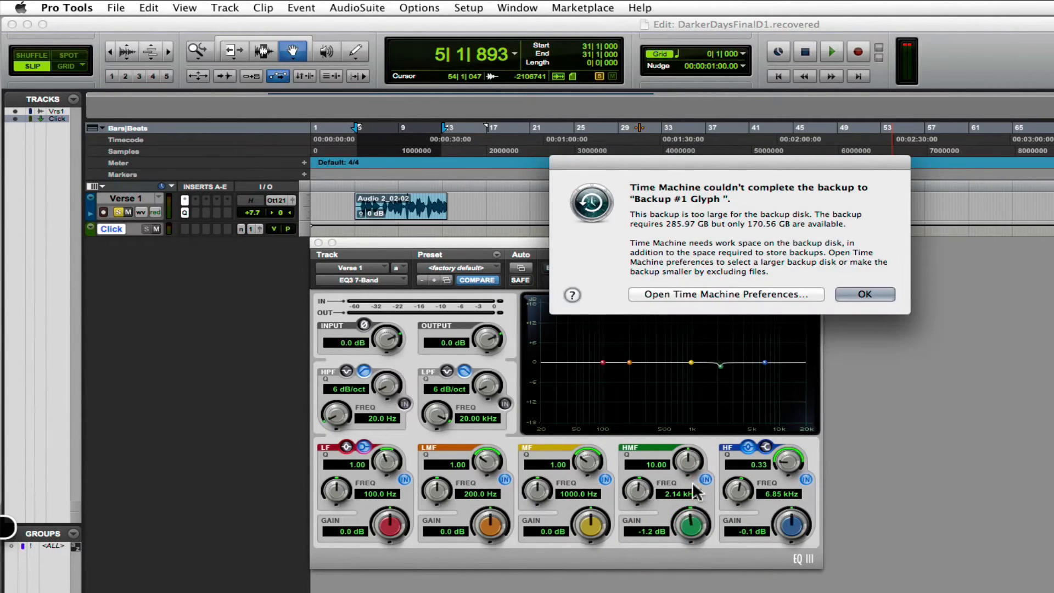
click(852, 292)
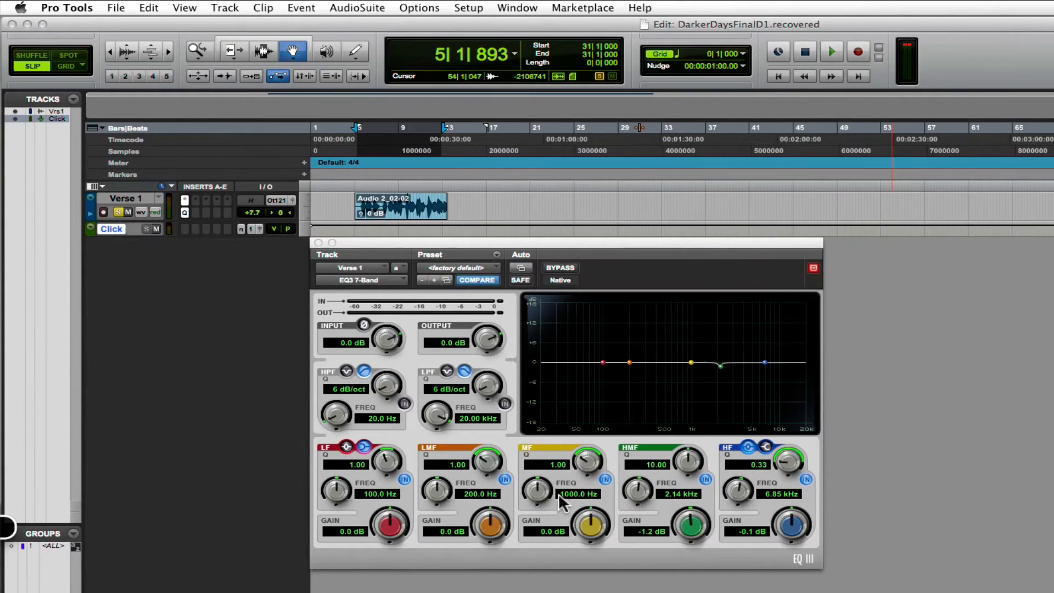
Nudge the gains of the MF and LMF bands to 0.1 dB each.
drag(594, 528, 595, 527)
drag(496, 530, 496, 528)
click(391, 524)
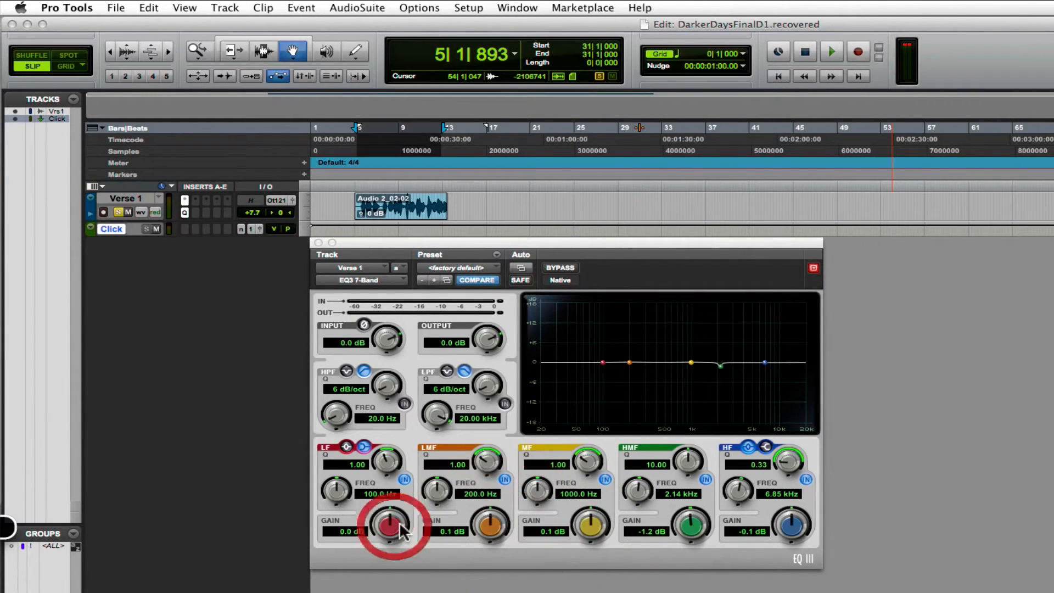
Shape the LF shelf at 87.9 Hz with a Q of 1.13 and boost its gain to 7.7 dB.
drag(397, 530, 340, 507)
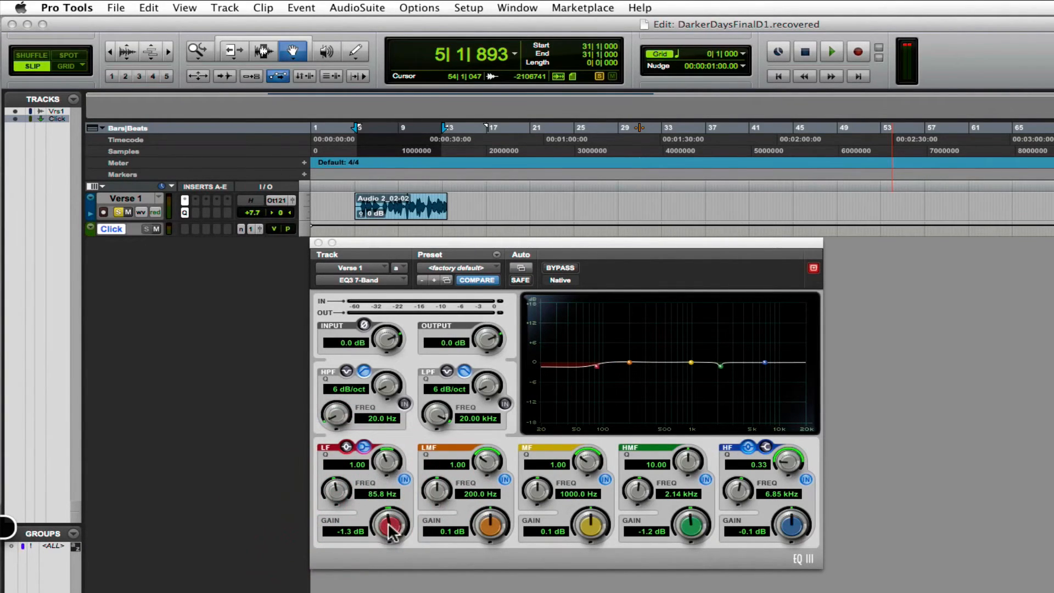
mouse_move(391, 531)
mouse_down()
mouse_move(405, 505)
mouse_move(387, 536)
mouse_move(399, 530)
mouse_up()
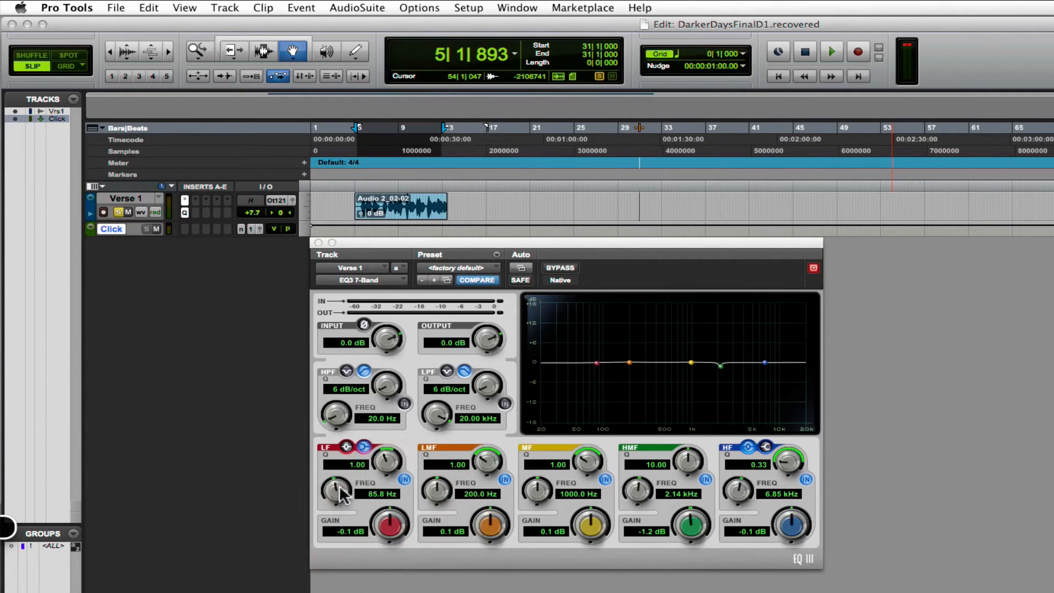
mouse_move(340, 494)
mouse_down()
mouse_move(341, 471)
mouse_move(334, 496)
mouse_move(339, 486)
mouse_up()
drag(386, 462, 379, 475)
drag(392, 528, 384, 423)
mouse_move(412, 241)
mouse_down()
mouse_move(430, 276)
mouse_move(413, 246)
mouse_up()
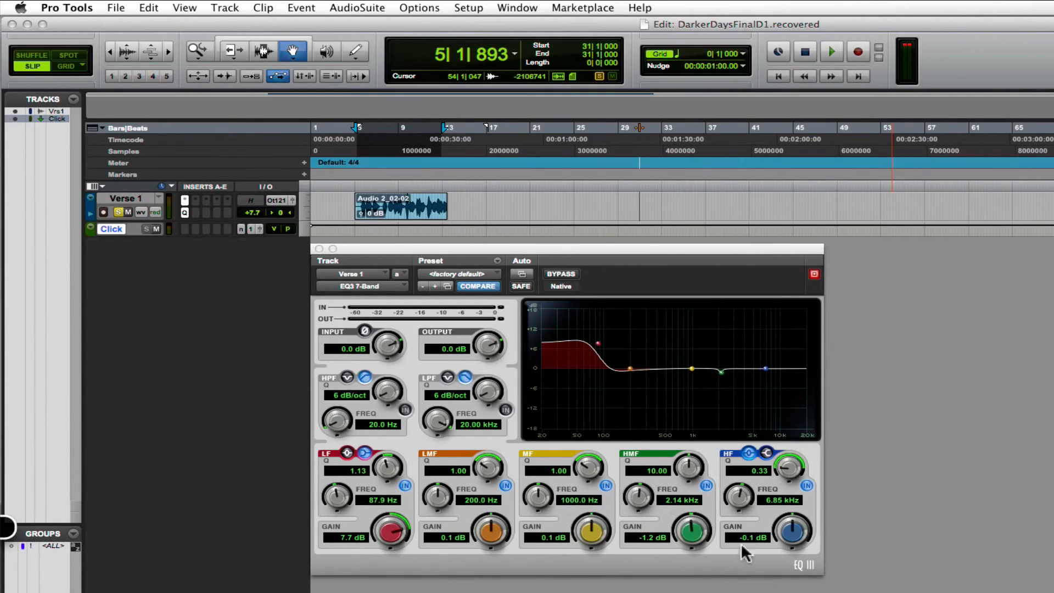
Bring the EQ close to flat with LF at -0.4 dB and 88.6 Hz, HMF at -0.3 dB, and HF at 0.4 dB.
mouse_move(795, 528)
mouse_down()
mouse_move(799, 513)
mouse_move(795, 539)
mouse_move(797, 522)
mouse_up()
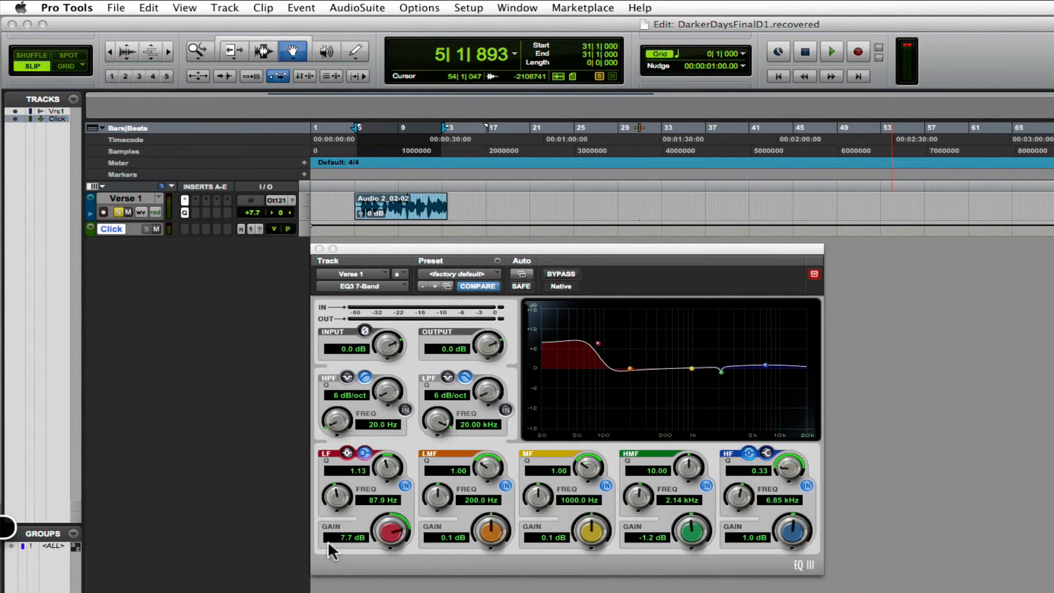
drag(384, 534, 384, 583)
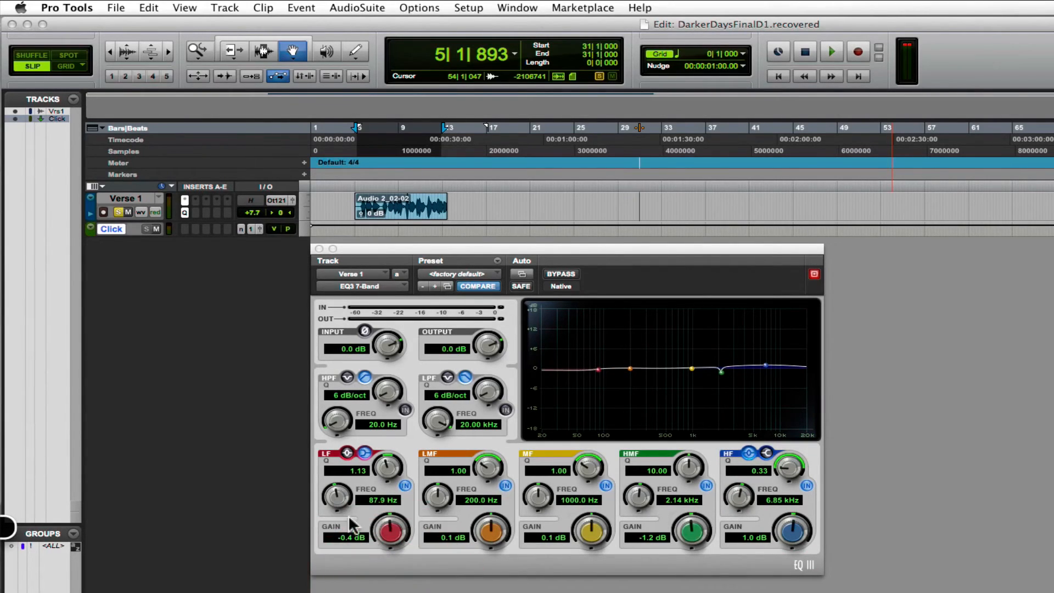
drag(340, 503, 339, 501)
mouse_move(690, 531)
mouse_down()
mouse_move(689, 544)
mouse_move(688, 534)
mouse_up()
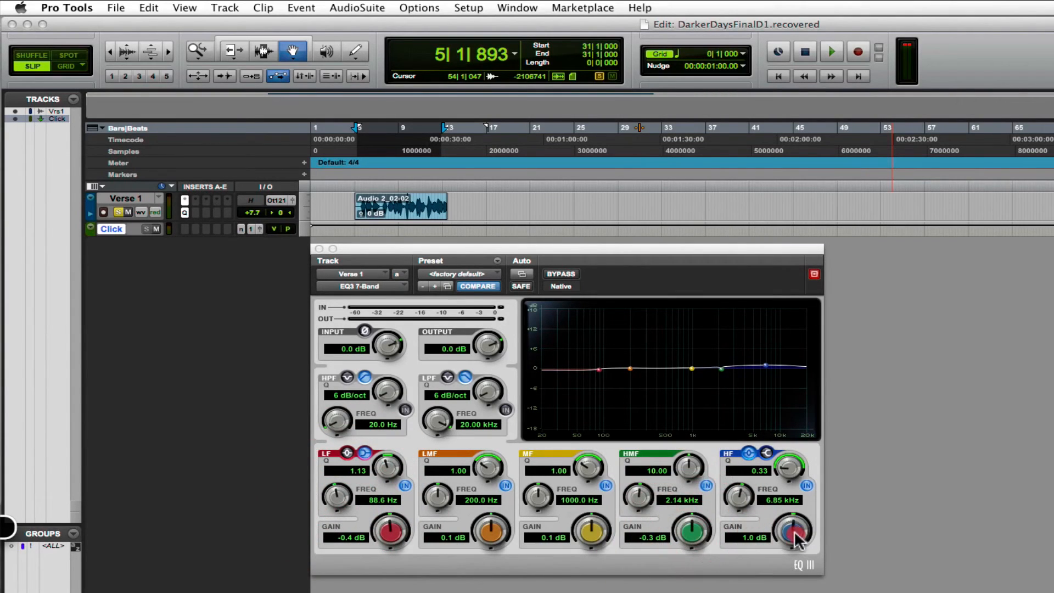
drag(796, 530, 792, 538)
Play the verse while adjusting the HF band to a Q of 2.17 and 2.1 dB gain.
key(space)
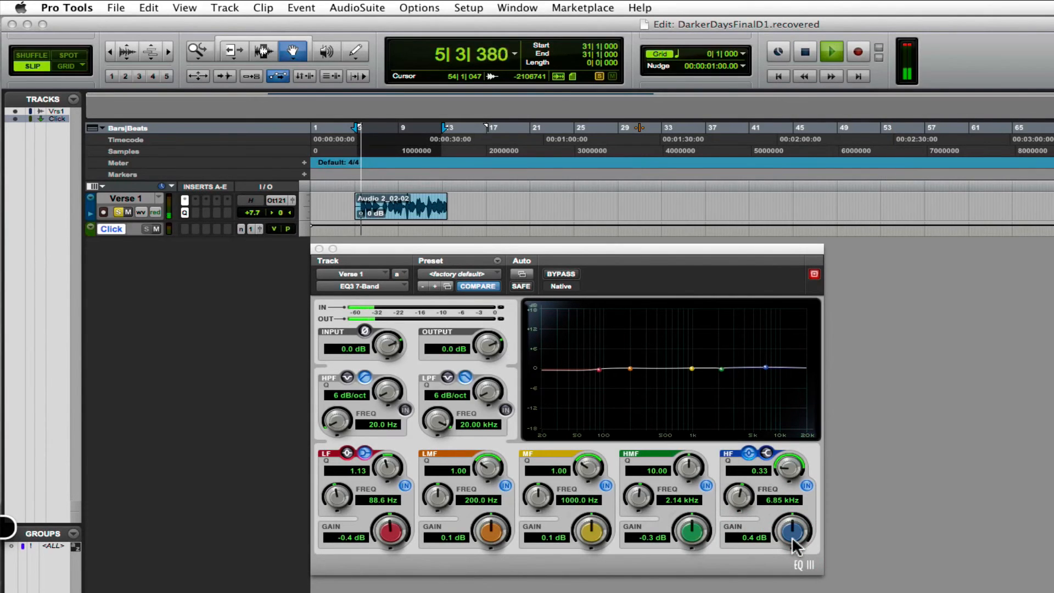
mouse_move(790, 537)
mouse_down()
mouse_move(804, 496)
mouse_move(799, 539)
mouse_up()
drag(791, 471, 792, 427)
drag(796, 532, 794, 586)
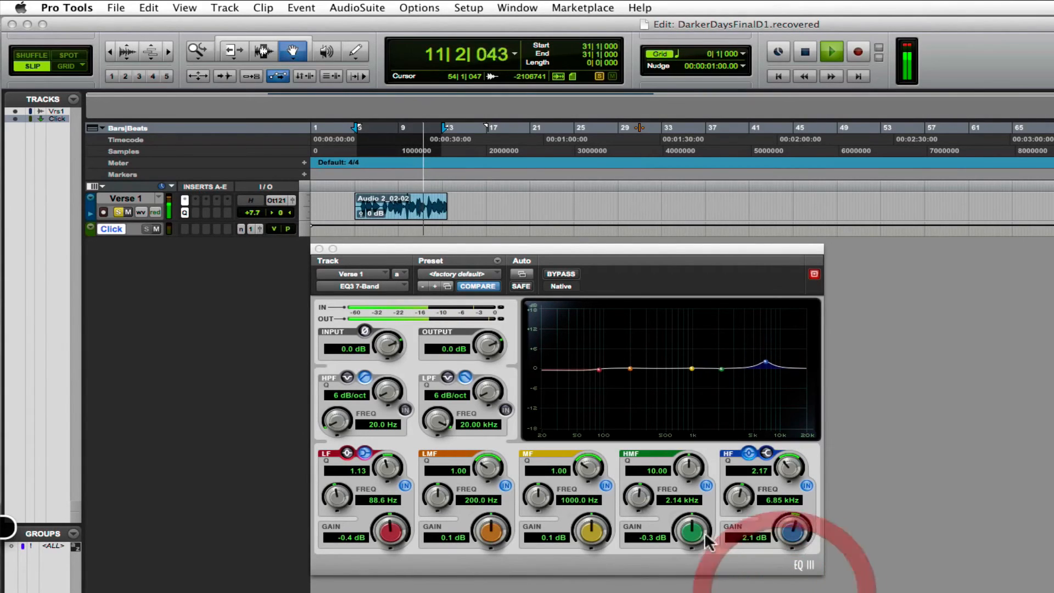
Boost the HMF band to 10.9 dB with a Q of 8.71 during playback, and stop the playback.
drag(693, 534, 707, 499)
drag(690, 458, 694, 484)
key(space)
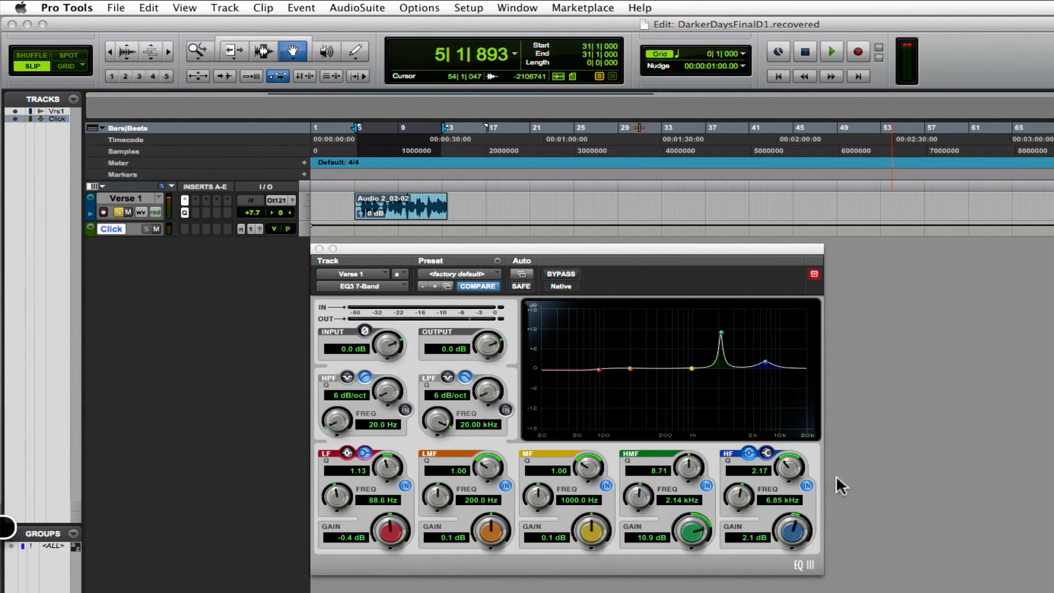
Raise the HF band's gain to 10.3 dB and lower the HMF band's gain to 0.7 dB.
drag(805, 531, 807, 516)
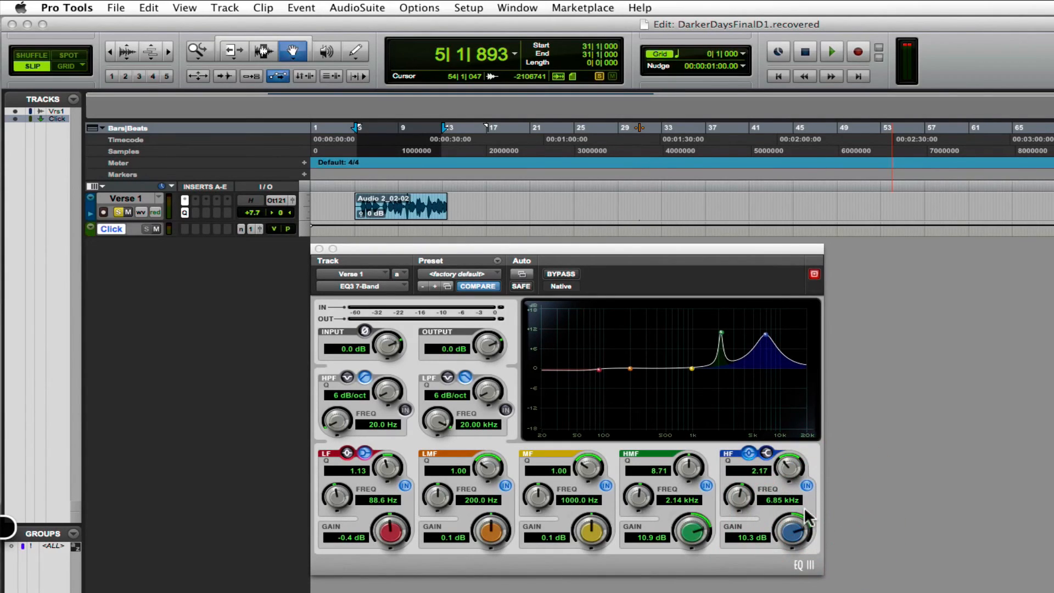
drag(691, 530, 689, 565)
drag(693, 527, 695, 529)
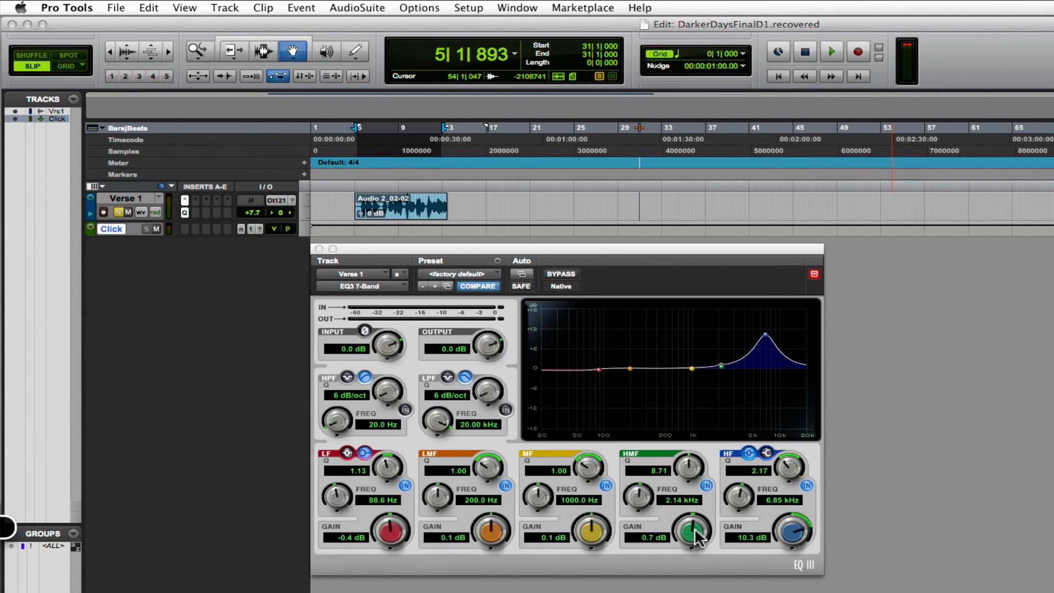
Set the high-pass filter's frequency to 27.4 Hz.
click(337, 424)
drag(338, 422, 338, 414)
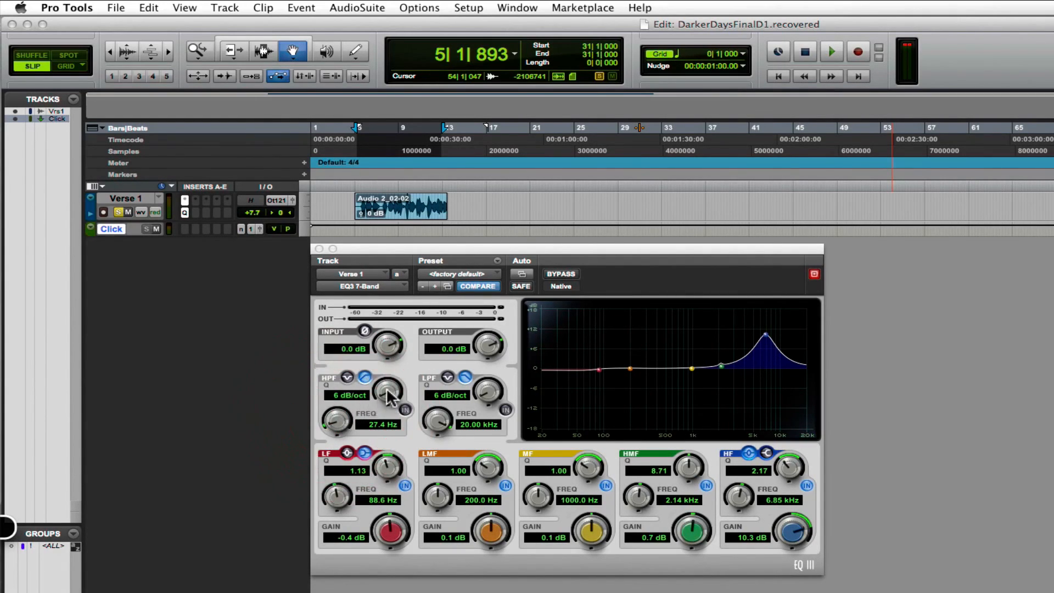